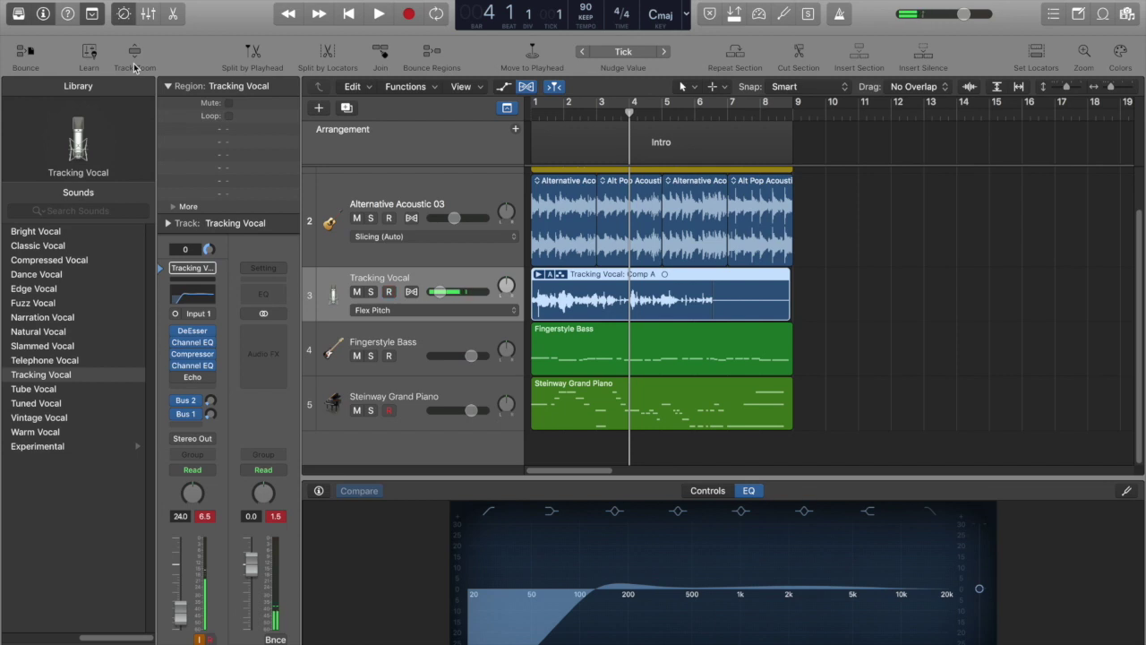
Record-arm the Tracking Vocal track with Option-Command-R, then switch its R button off.
{"action": "key", "text": "alt+super+r"}
{"action": "key", "text": "alt+super+r"}
{"action": "left_click", "coordinate": [389, 291]}
Review the Record button's recording options, then leave the channel strip's R button off.
{"action": "right_click", "coordinate": [408, 13]}
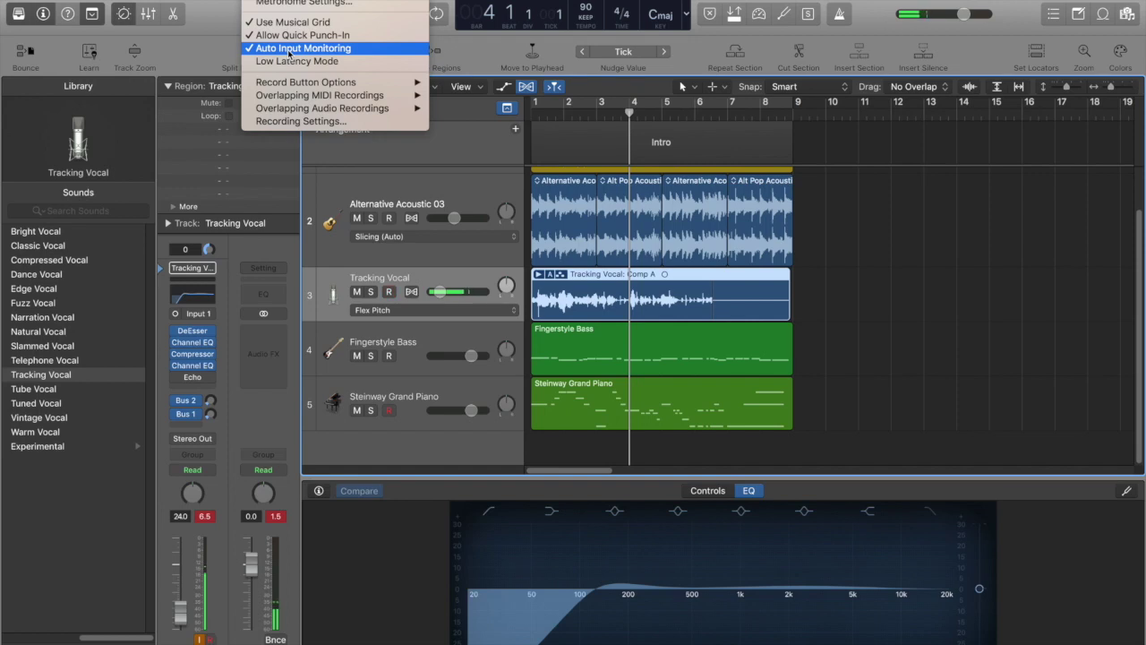
{"action": "left_click", "coordinate": [206, 13]}
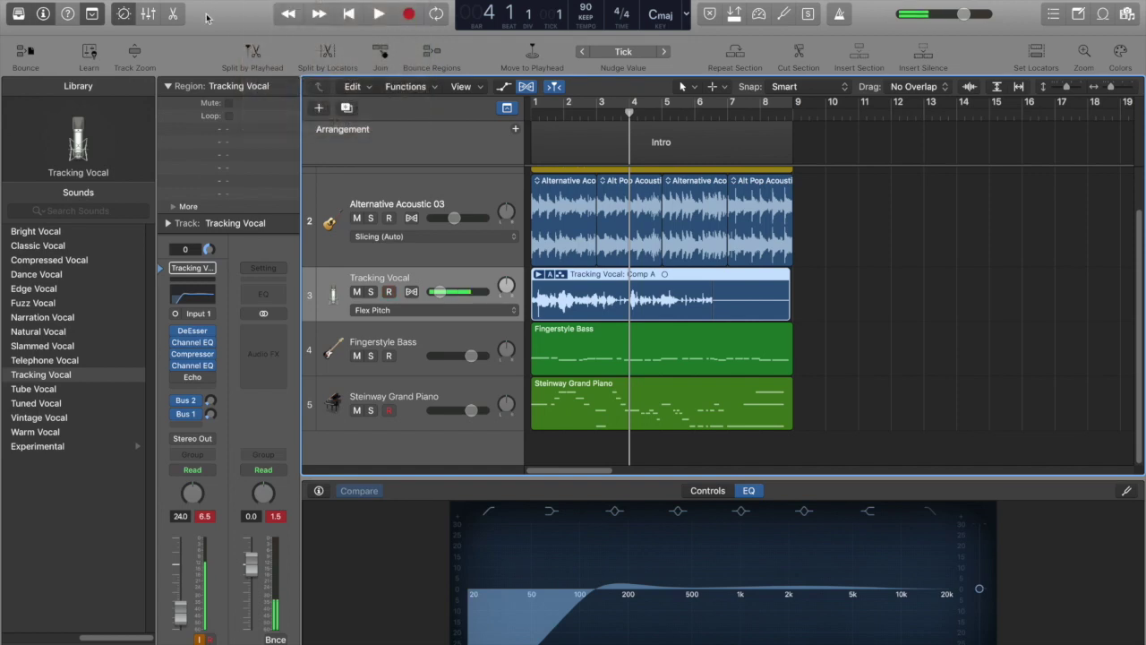
{"action": "left_click", "coordinate": [209, 639]}
{"action": "left_click", "coordinate": [205, 639]}
{"action": "left_click", "coordinate": [205, 640]}
Place the playhead at bar 2 in the ruler and start playback.
{"action": "left_click", "coordinate": [587, 117]}
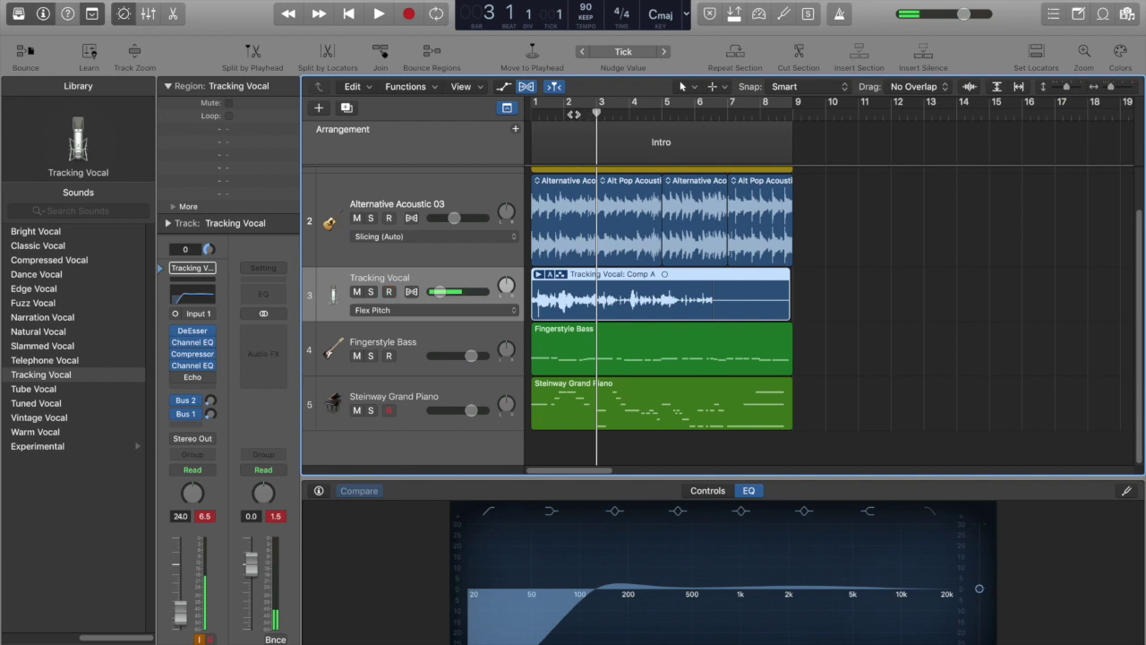
{"action": "left_click", "coordinate": [573, 113]}
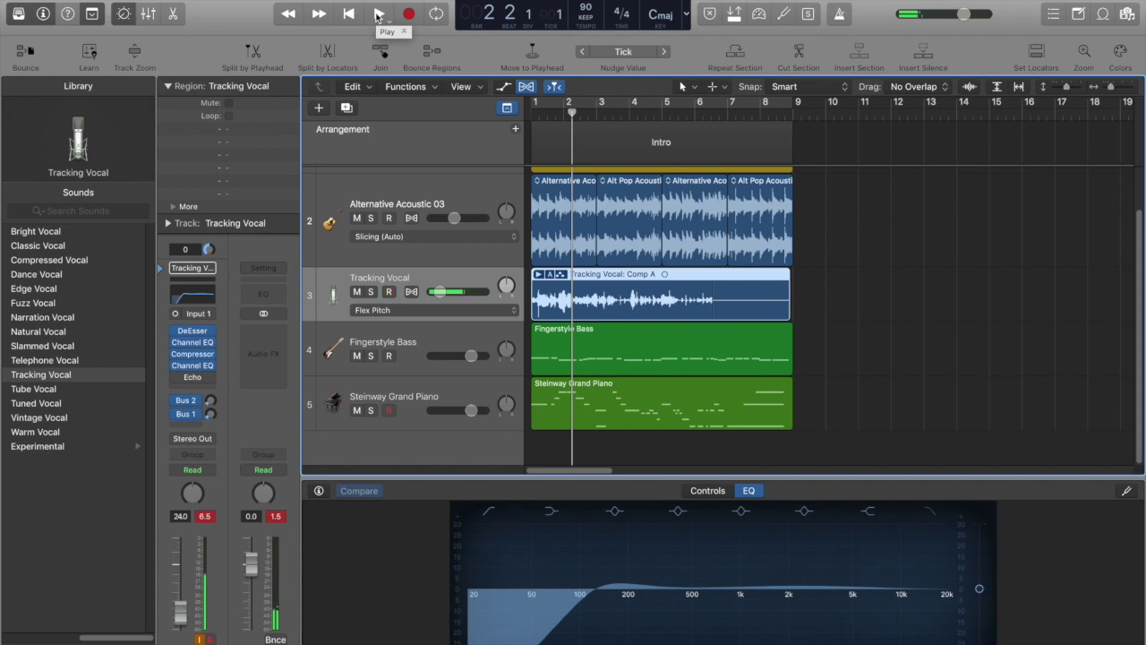
{"action": "left_click", "coordinate": [379, 14]}
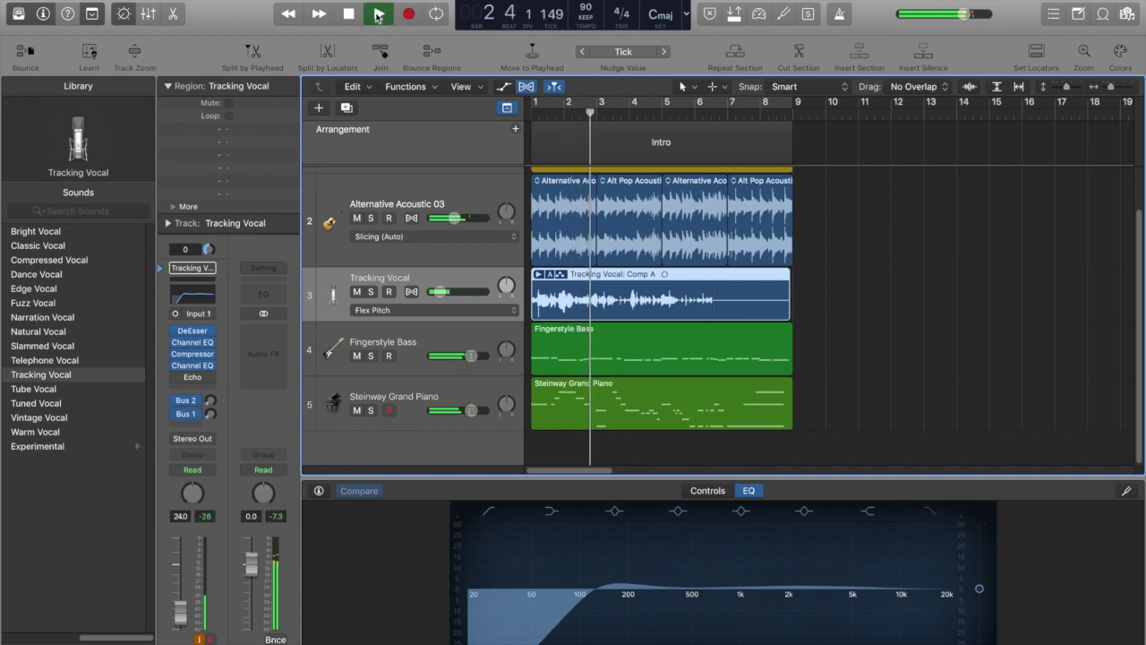
Punch-record a vocal take from bar 4 to bar 8, raising the Tracking Vocal fader.
{"action": "key", "text": "XF86AudioRaiseVolume"}
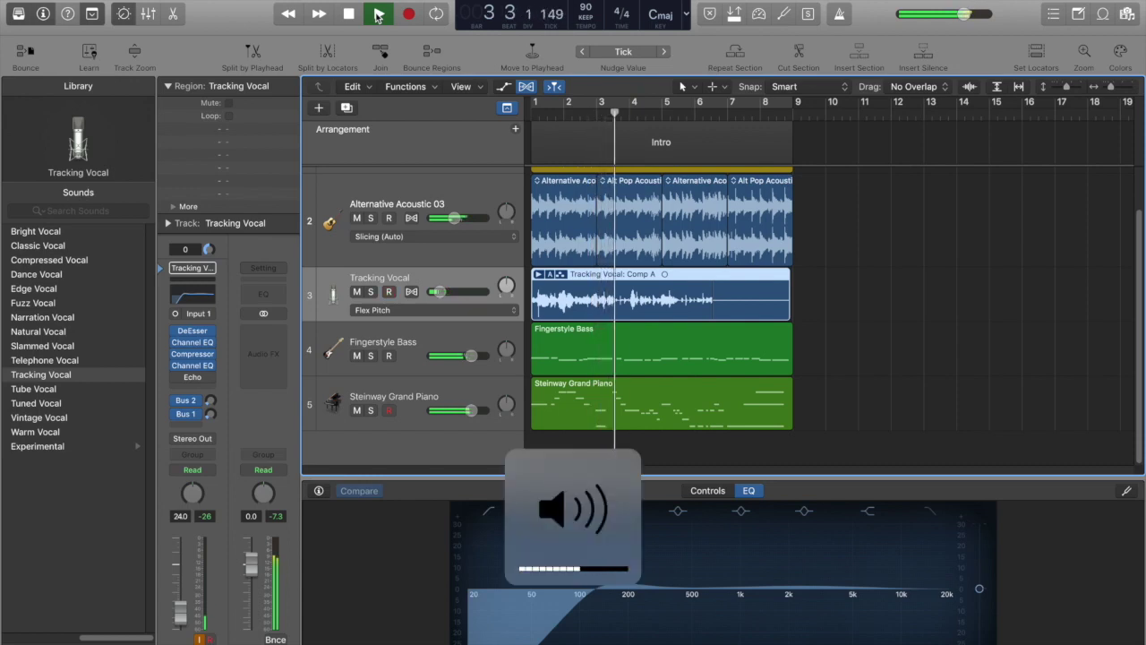
{"action": "key", "text": "r"}
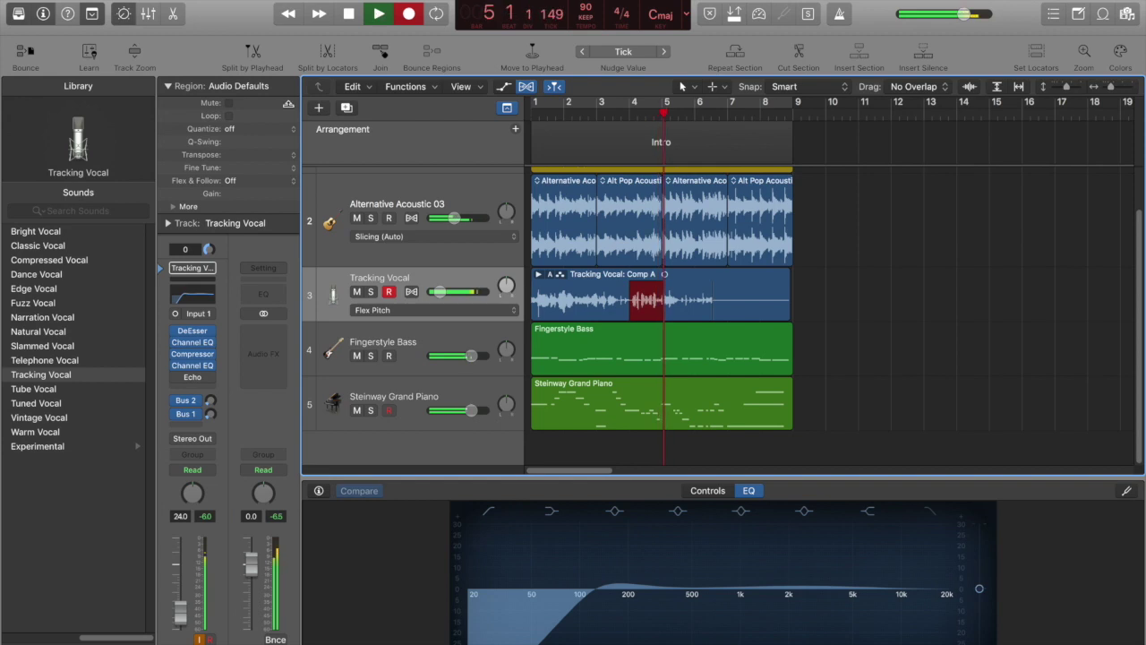
{"action": "left_click_drag", "start_coordinate": [180, 614], "coordinate": [179, 559]}
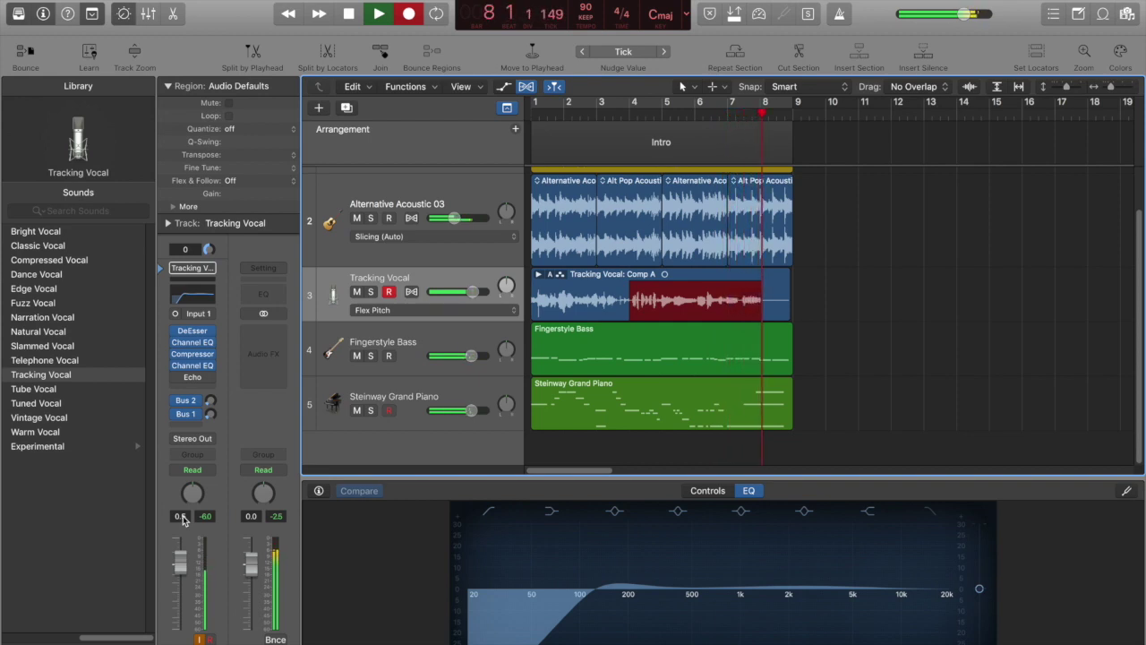
{"action": "key", "text": "space"}
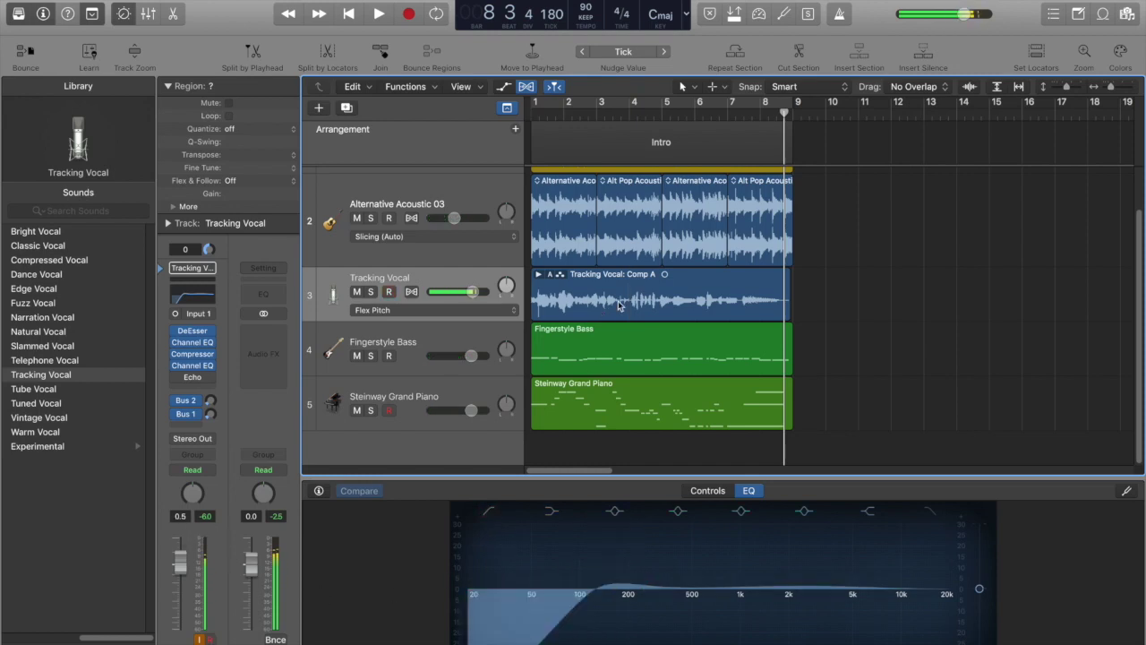
Expand the take folder to check Take 1 and Take 2, re-arm at bar 2, then collapse it.
{"action": "double_click", "coordinate": [686, 278]}
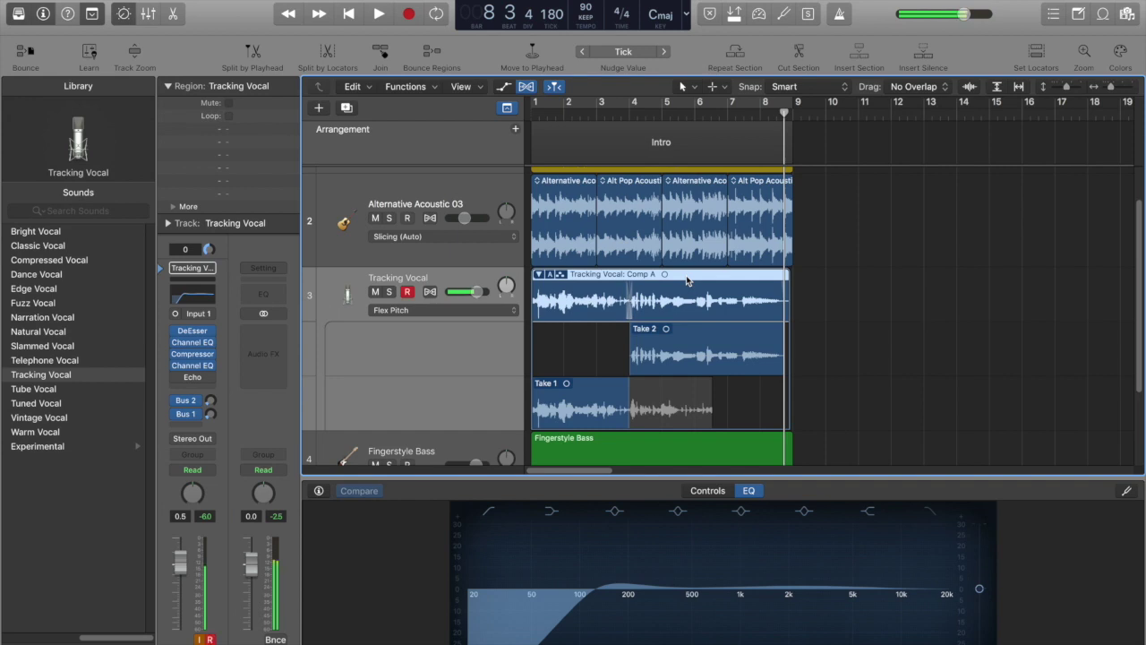
{"action": "key", "text": "alt+r"}
{"action": "left_click", "coordinate": [566, 114]}
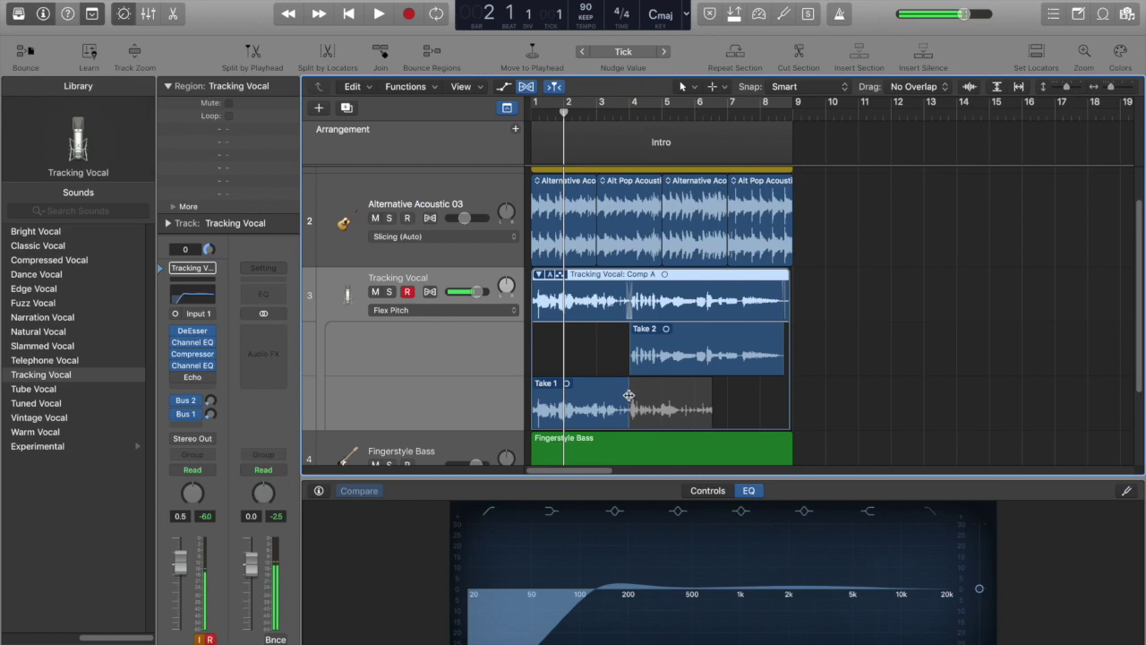
{"action": "left_click_drag", "start_coordinate": [630, 396], "coordinate": [629, 397]}
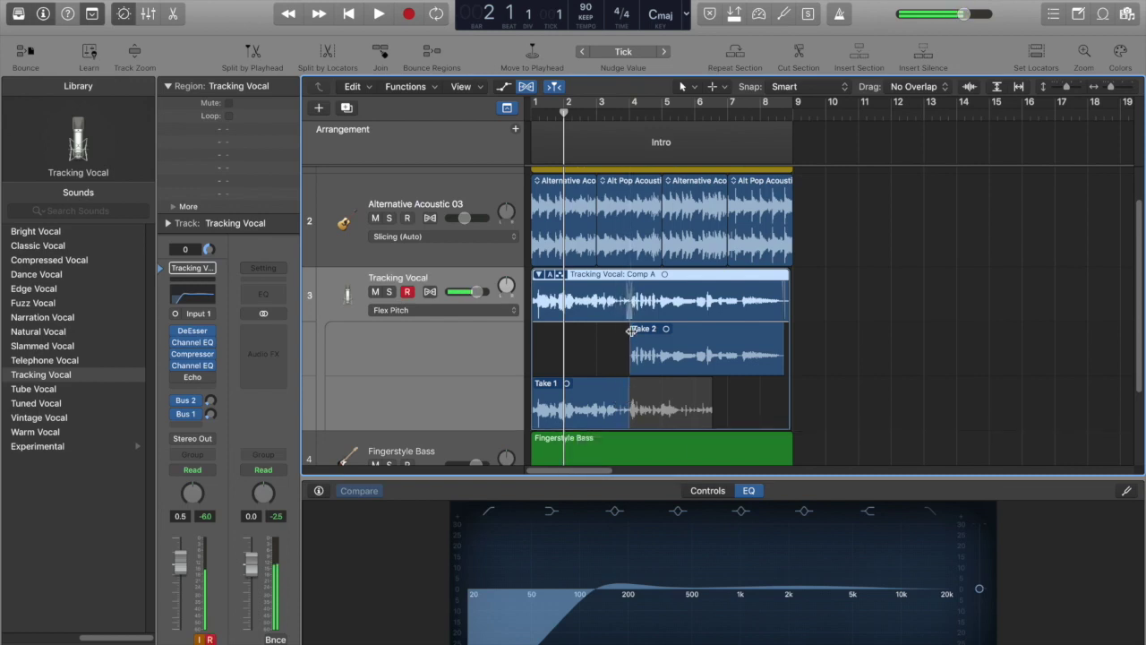
{"action": "double_click", "coordinate": [605, 280]}
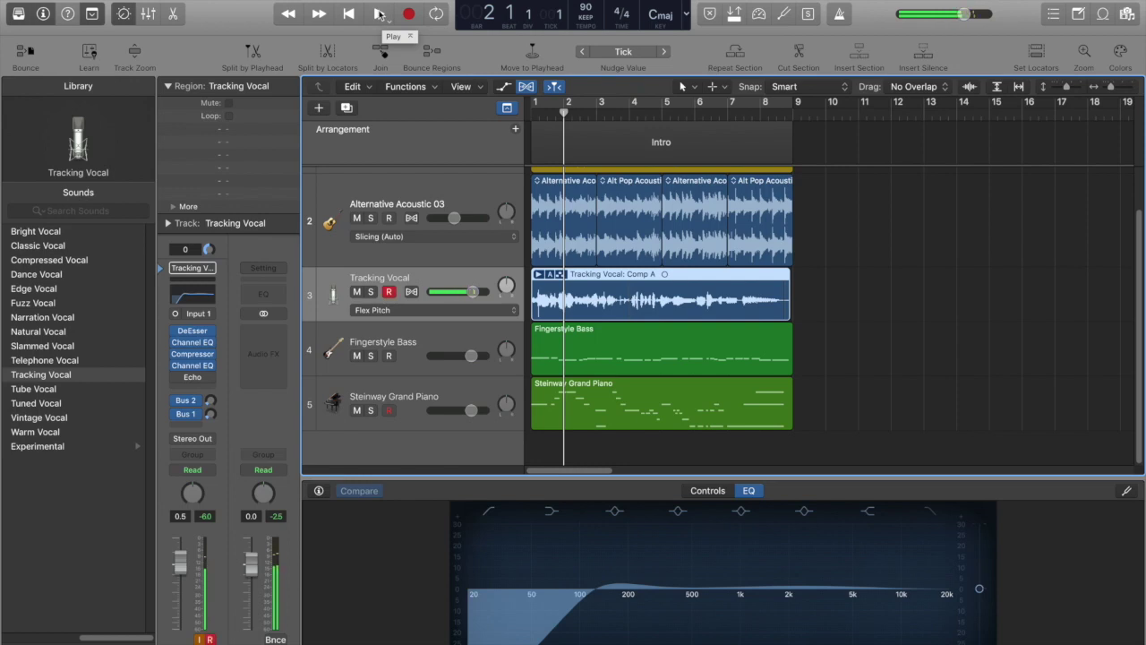
Play the arrangement from bar 2 and stop near bar 8 beat 4.
{"action": "left_click", "coordinate": [380, 14]}
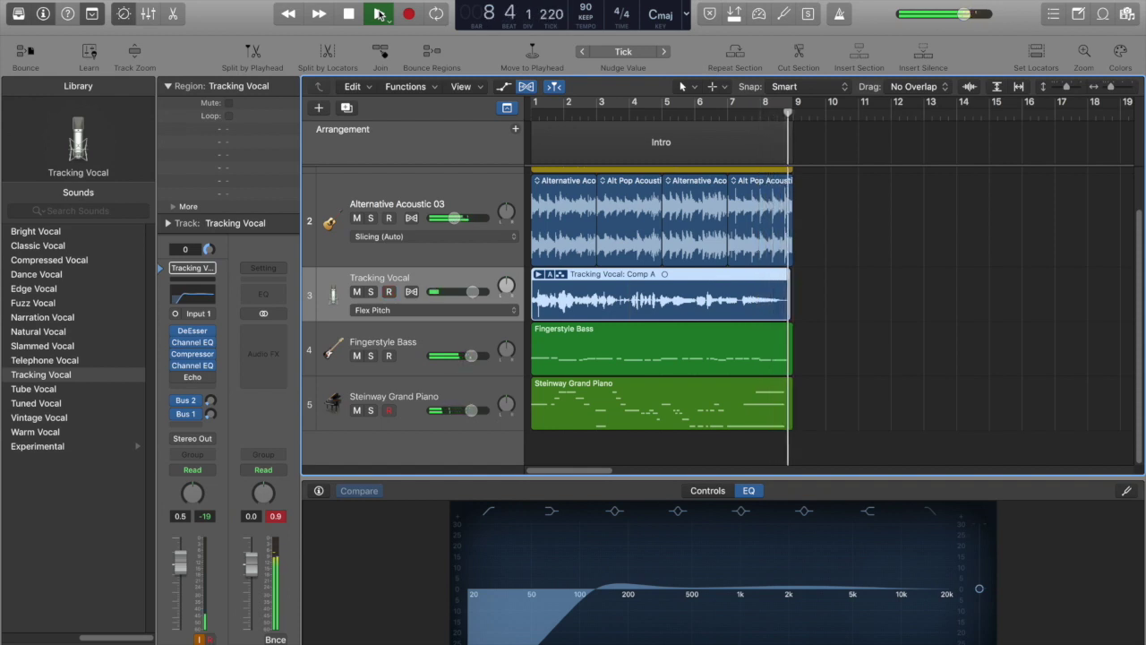
{"action": "left_click", "coordinate": [379, 13]}
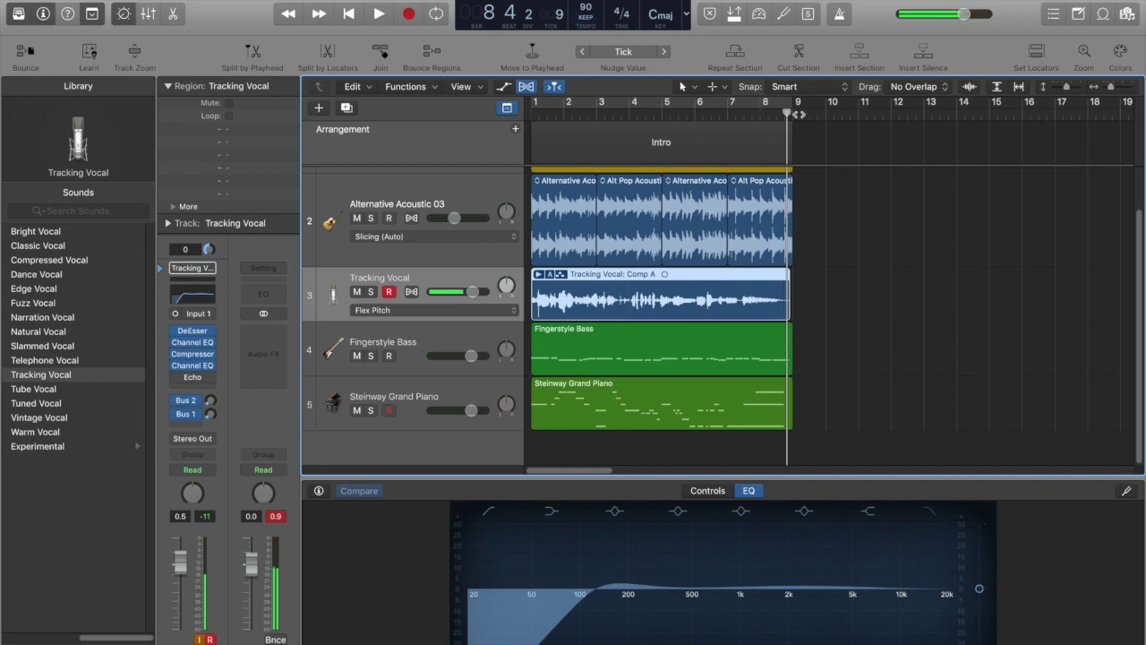
Start playback at bar 7 and record a new vocal region from bar 9 to bar 12.
{"action": "left_click", "coordinate": [744, 116]}
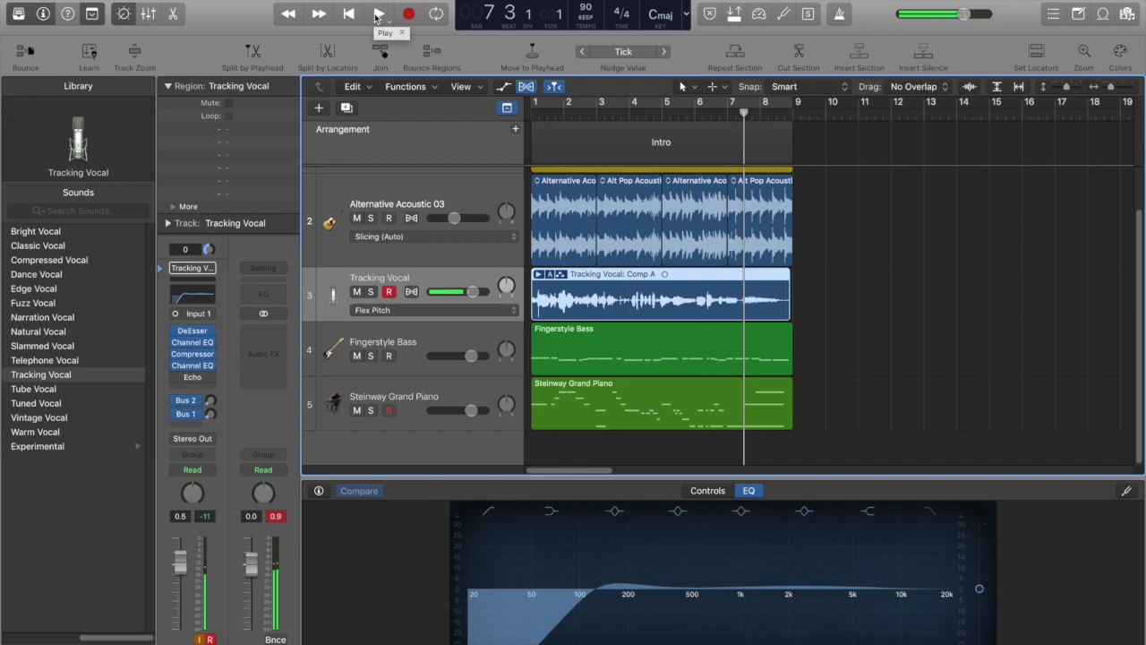
{"action": "left_click", "coordinate": [378, 14]}
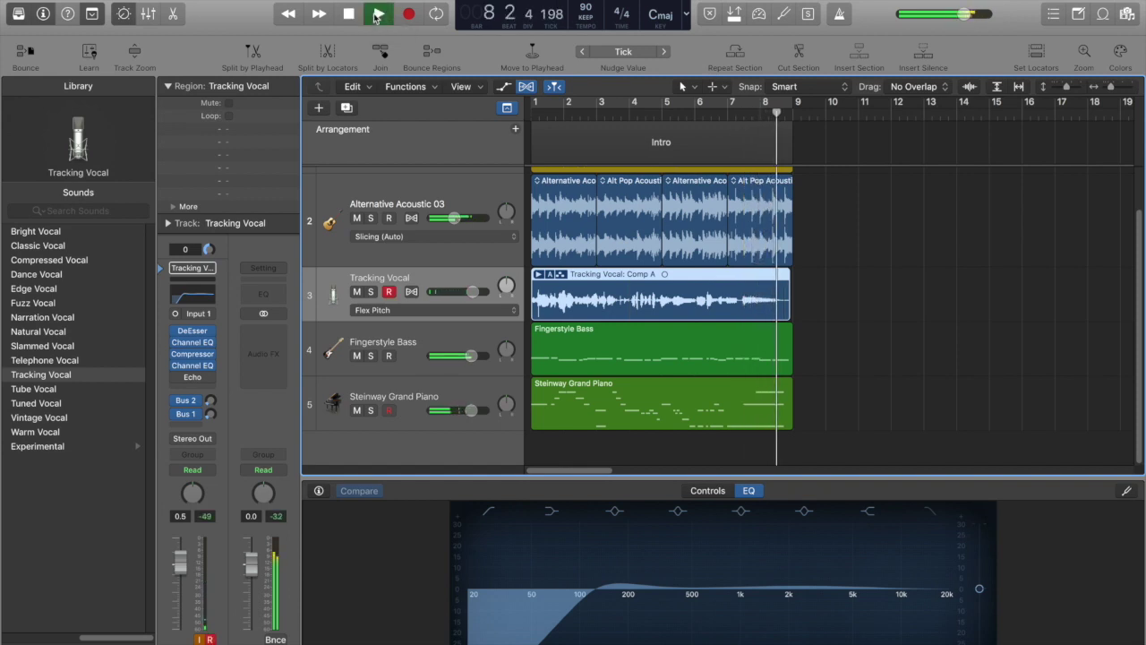
{"action": "key", "text": "r"}
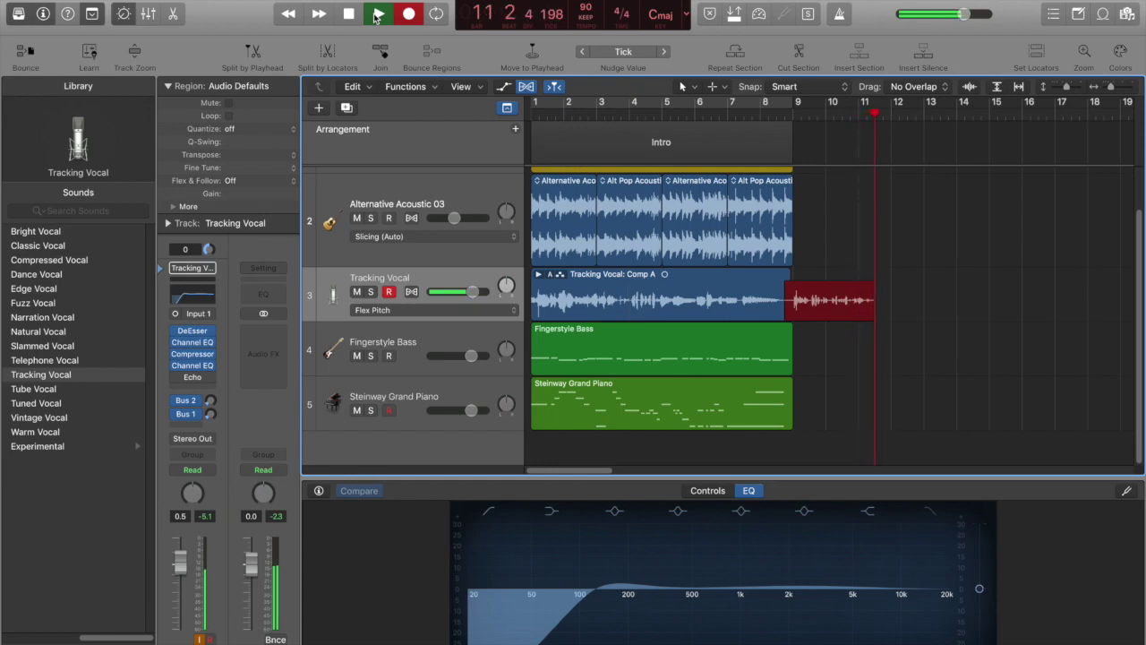
{"action": "key", "text": "space"}
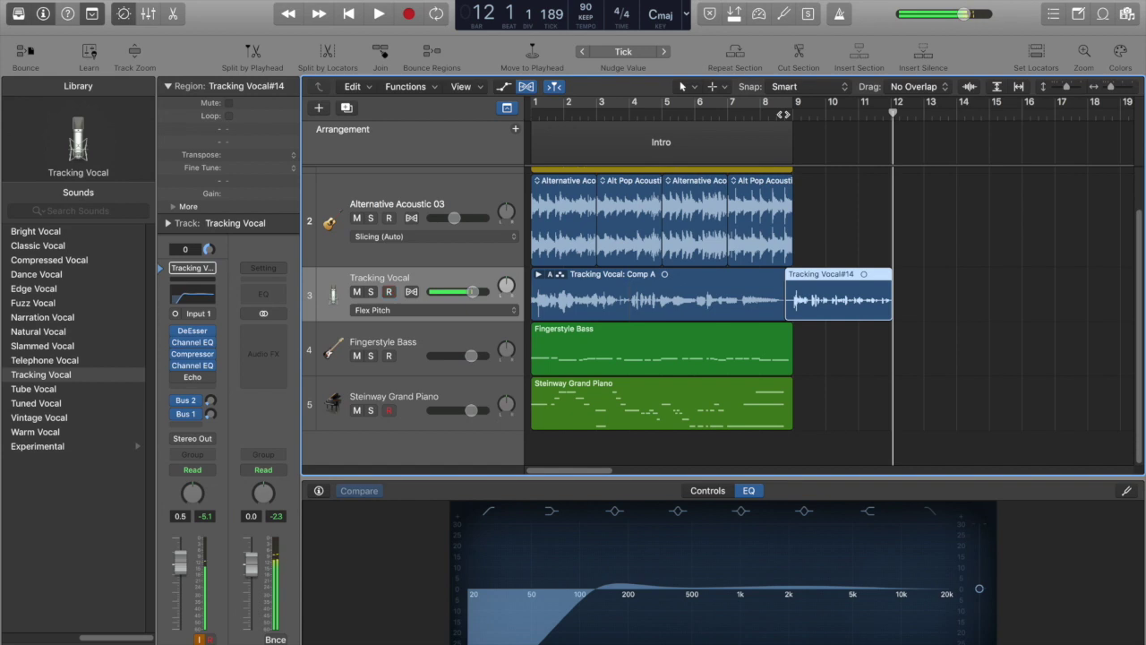
With Cycle off, play back from bar 8 into the Tracking Vocal#14 region.
{"action": "left_click", "coordinate": [762, 106]}
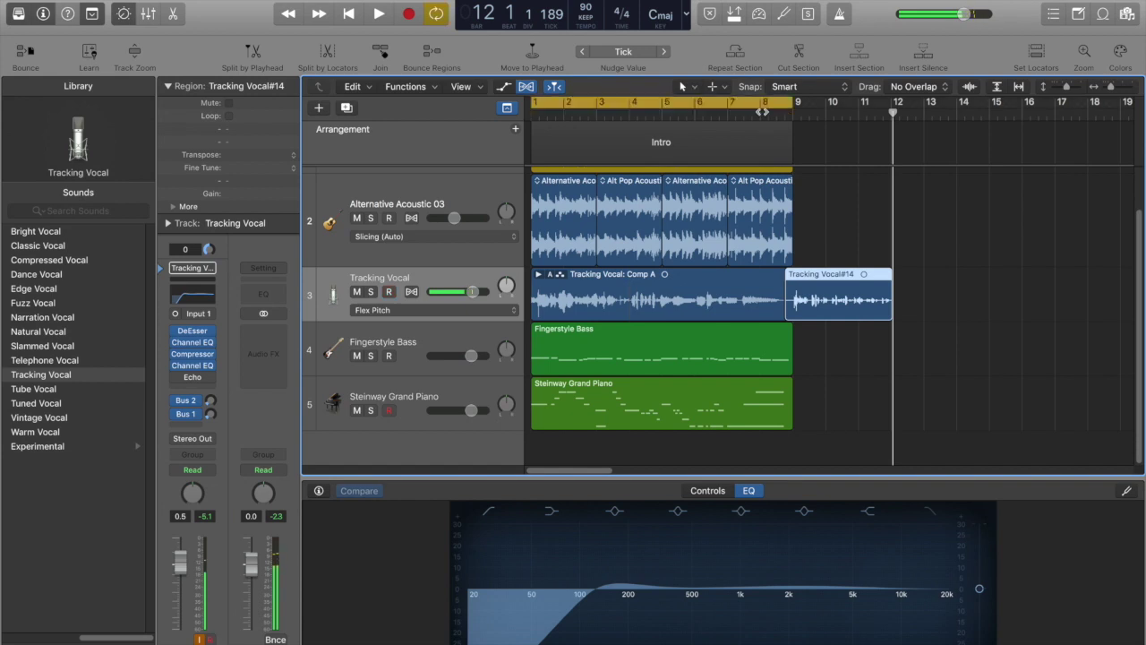
{"action": "left_click", "coordinate": [762, 111]}
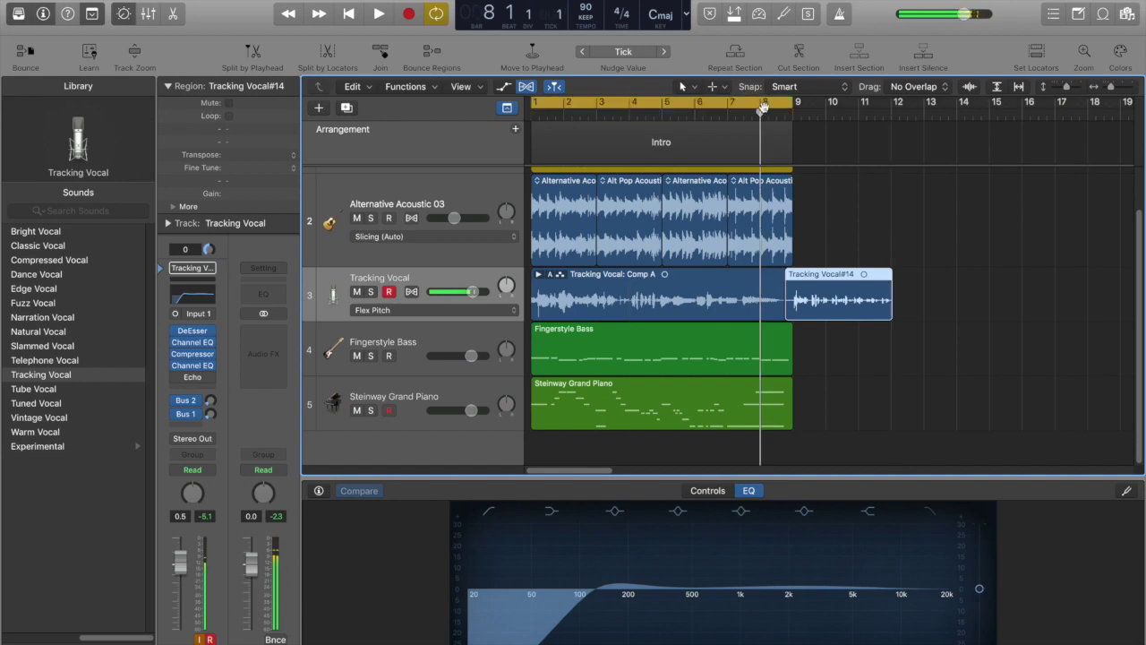
{"action": "left_click", "coordinate": [762, 106]}
{"action": "key", "text": "space"}
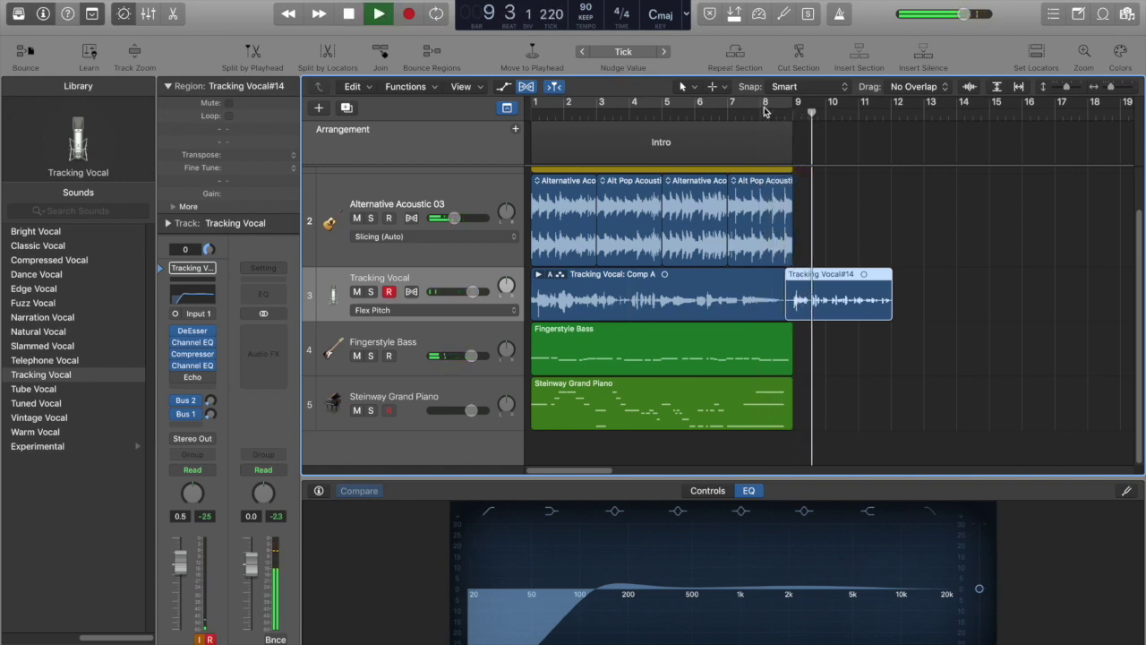
{"action": "key", "text": "ctrl+r"}
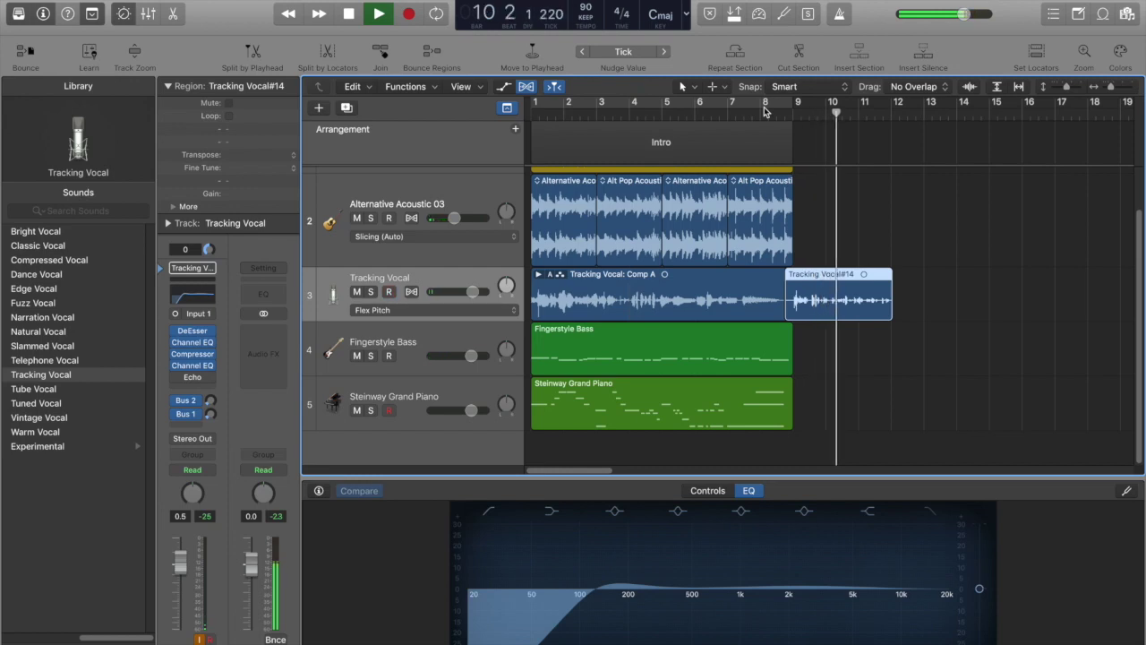